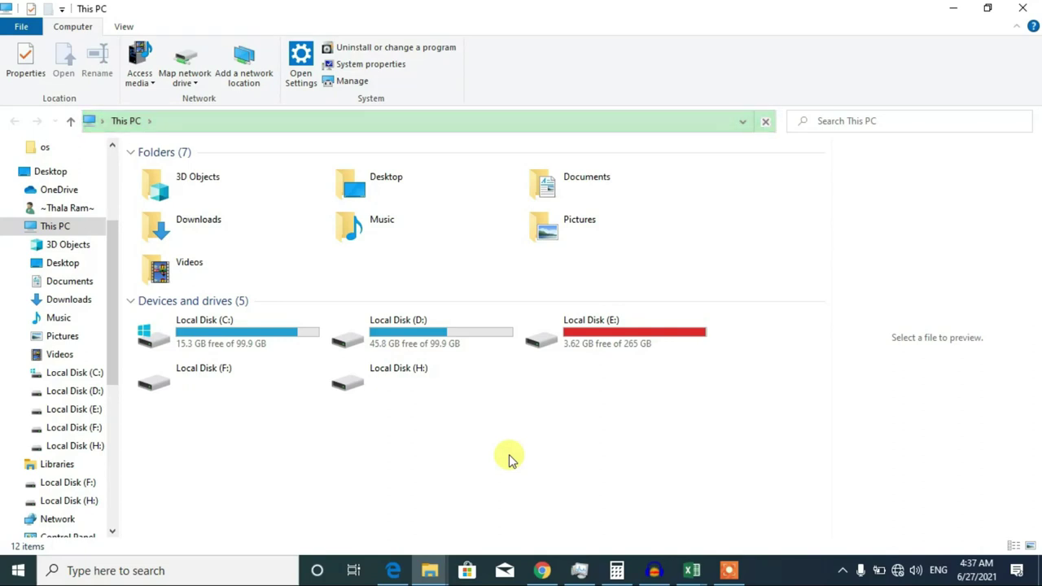
Step: Refresh the drive list in This PC and try to open Local Disk (H:)
right_click(493, 462)
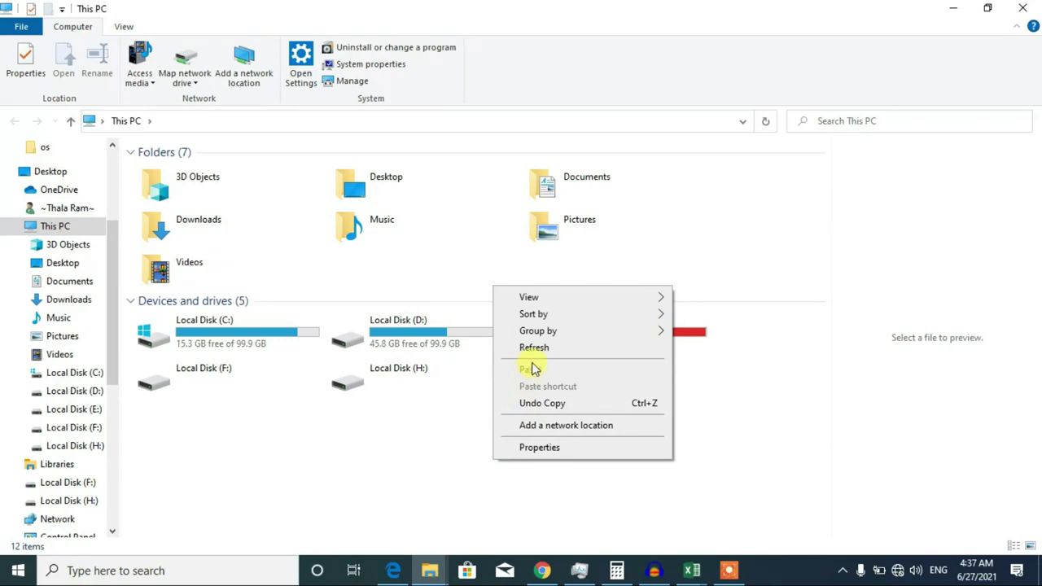
click(534, 347)
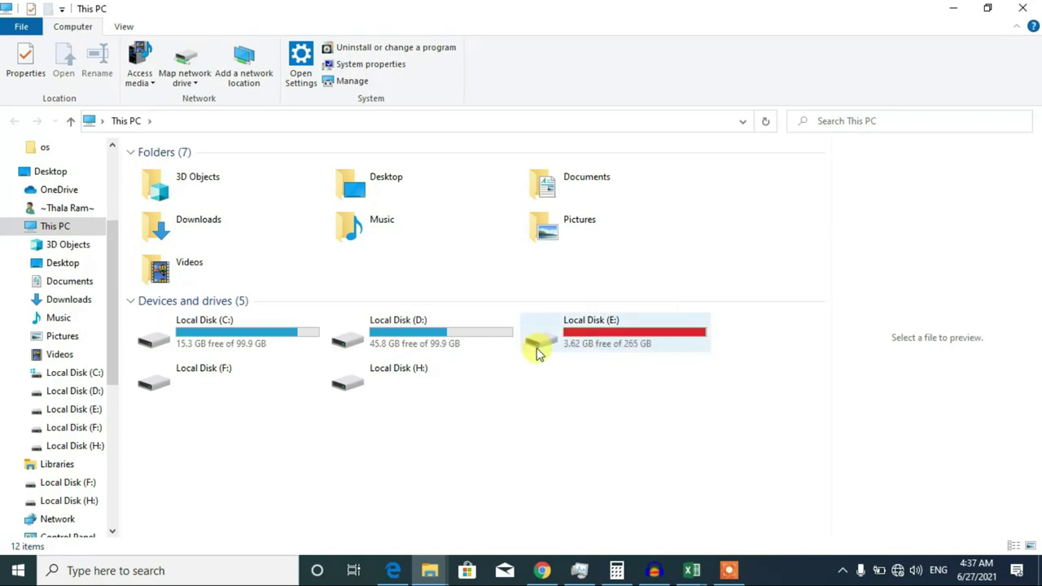
double_click(380, 384)
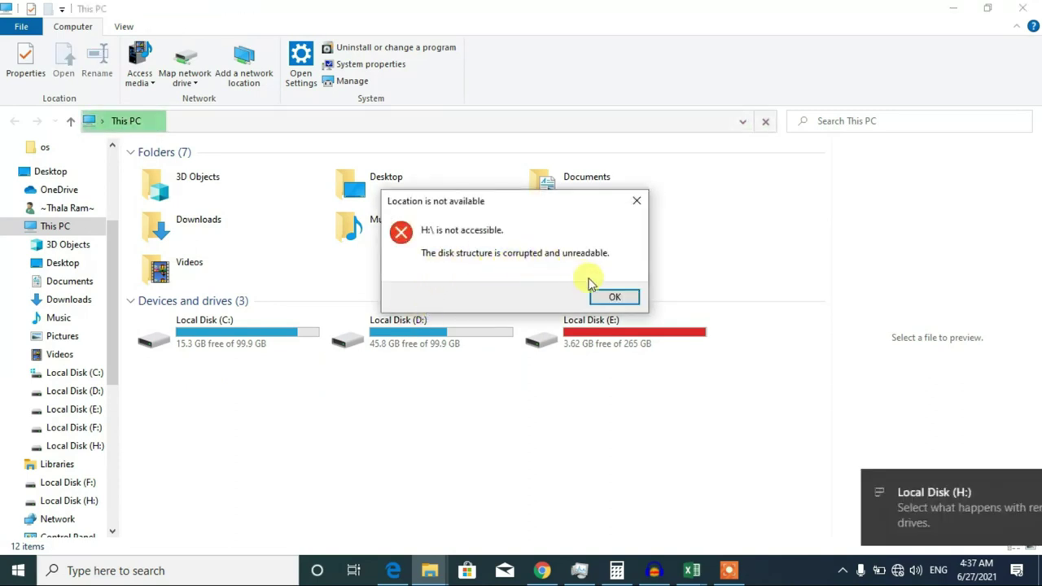
click(605, 298)
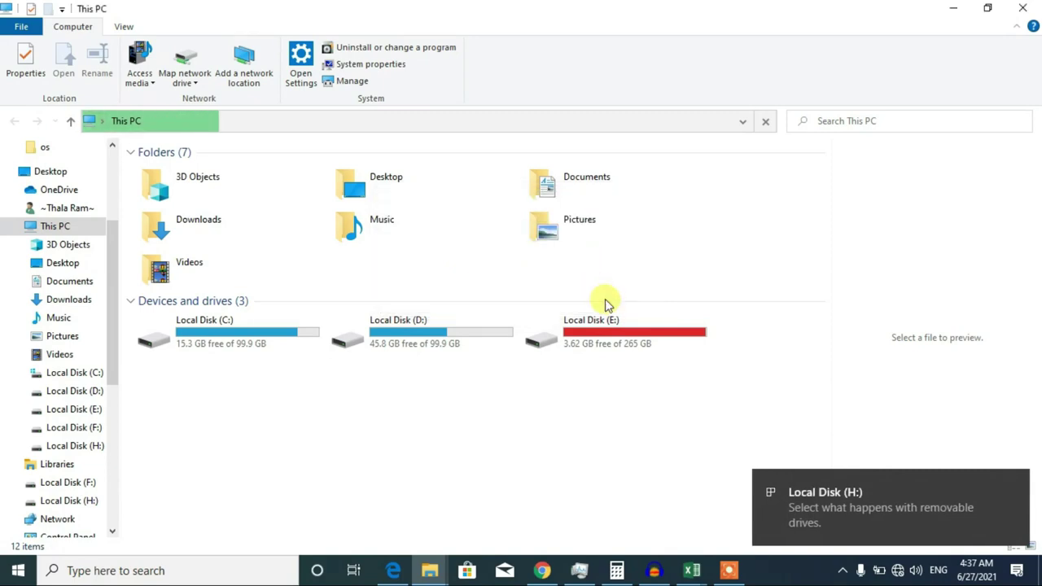
click(955, 7)
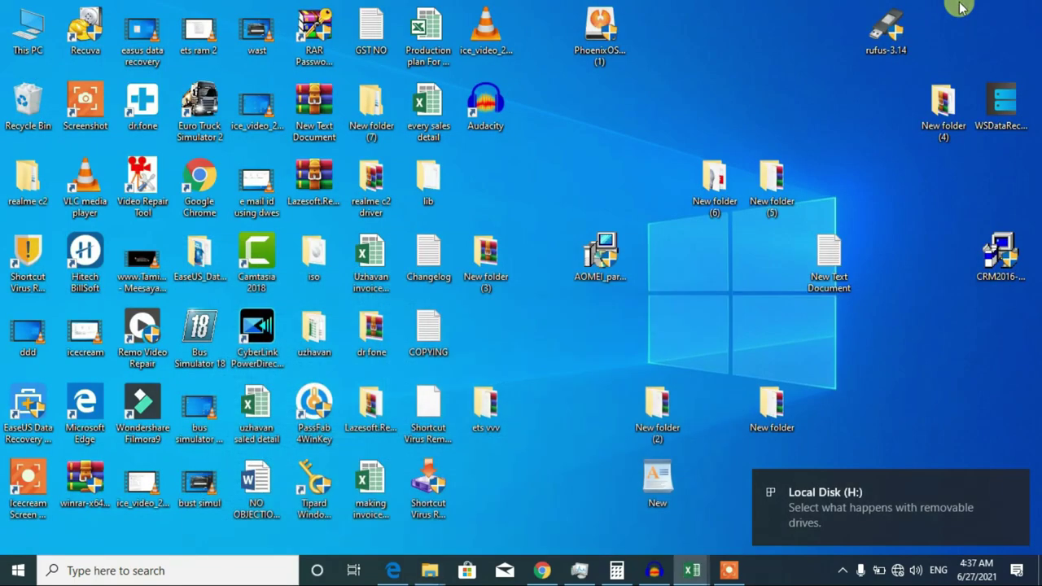
Step: Refresh the desktop and open Disk Management in a maximized Computer Management window for this PC
right_click(627, 144)
click(652, 210)
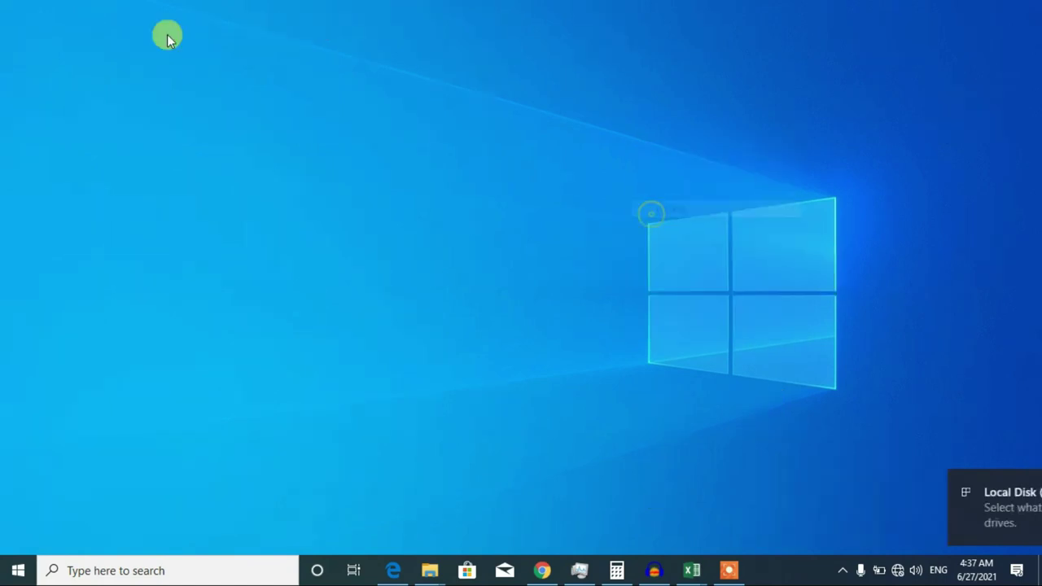
right_click(24, 30)
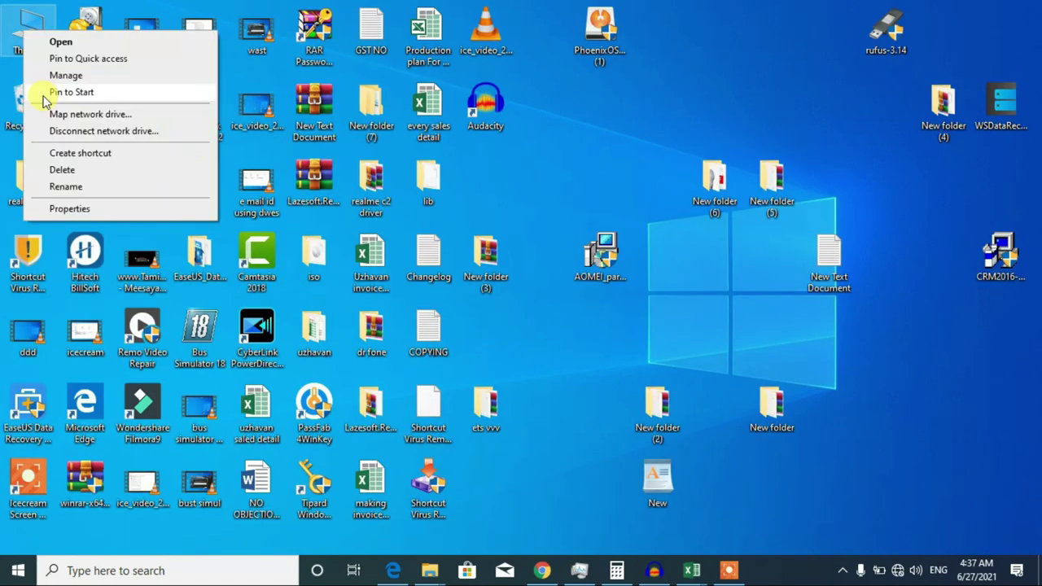
click(49, 73)
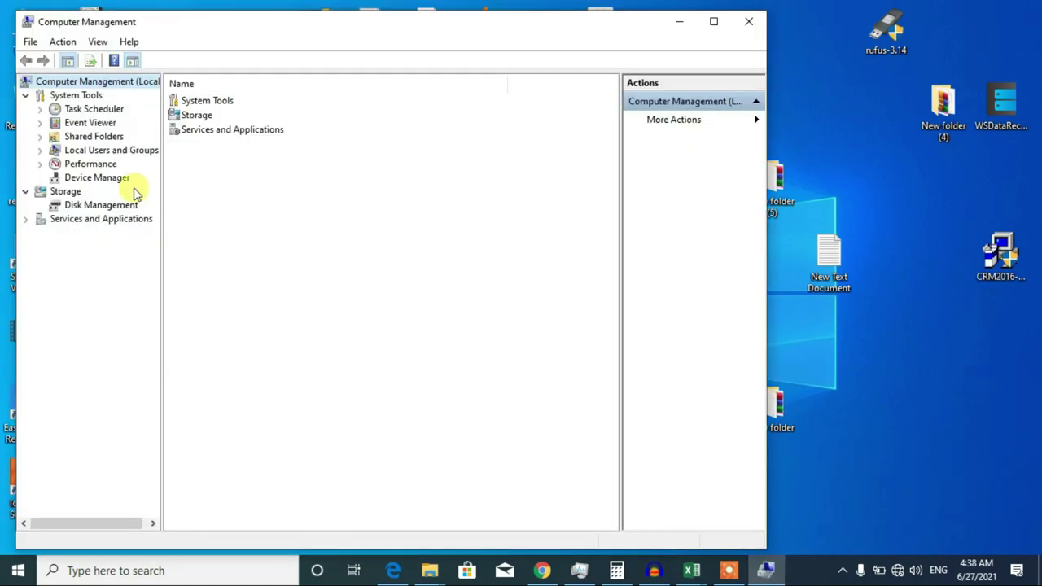
click(110, 204)
click(714, 21)
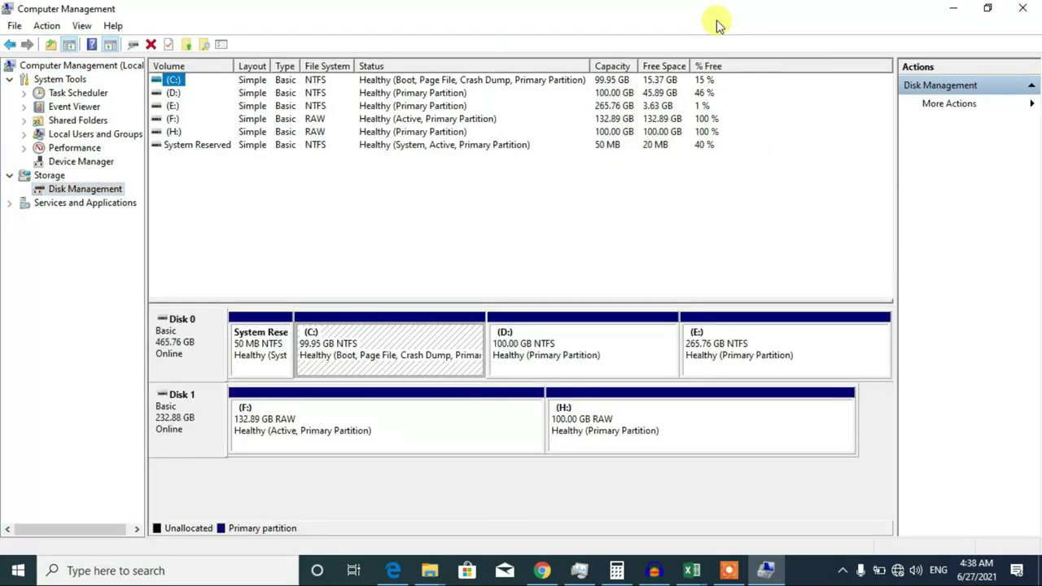
Step: Examine the partitions of Disk 0 and Disk 1, including the file system and status of F: on Disk 1
click(204, 334)
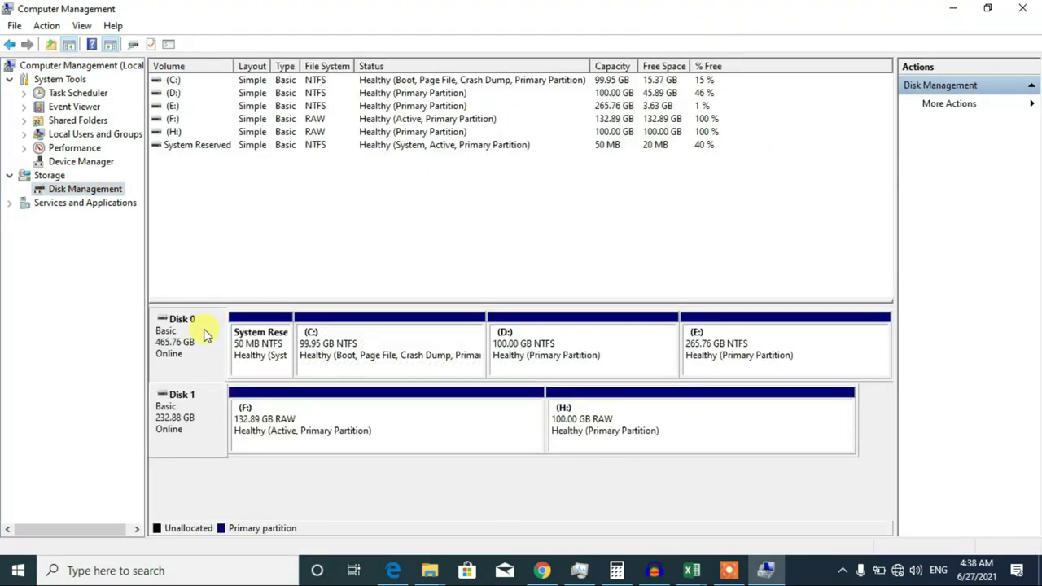
click(419, 344)
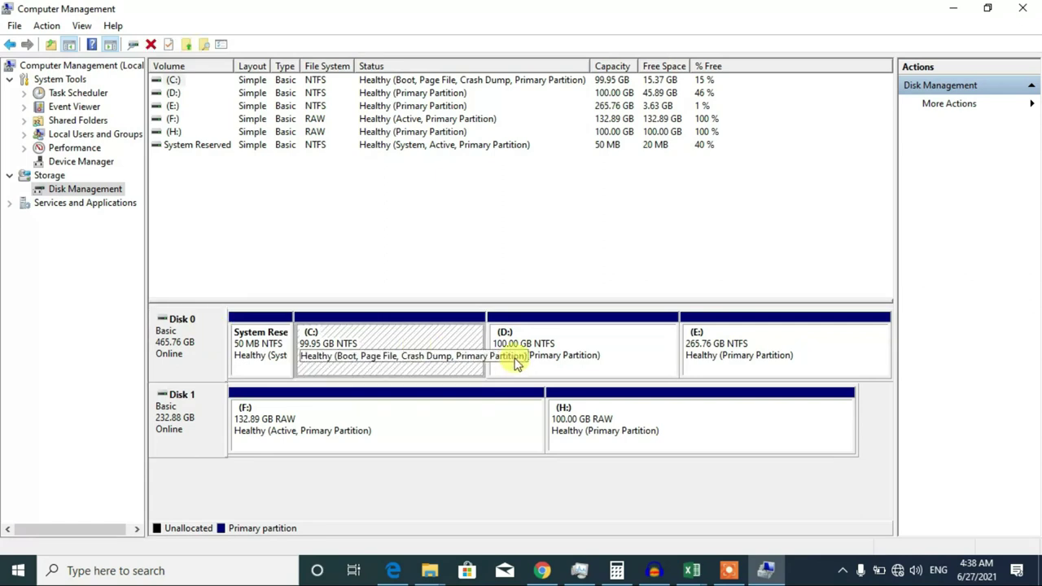
click(261, 437)
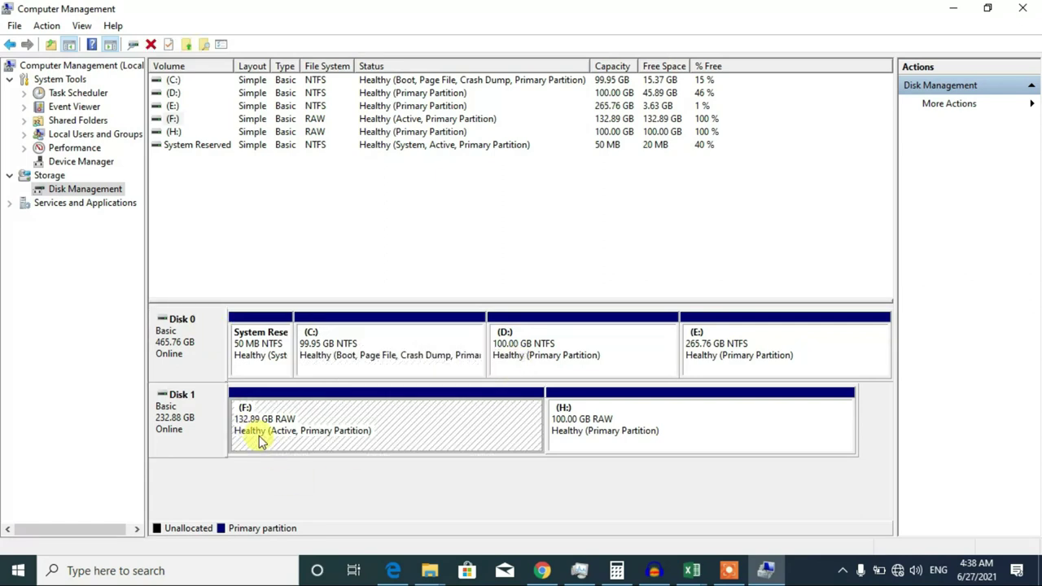
click(205, 443)
click(375, 438)
Step: Switch to This PC in File Explorer, try again to open Local Disk (H:), and return to the desktop
click(431, 572)
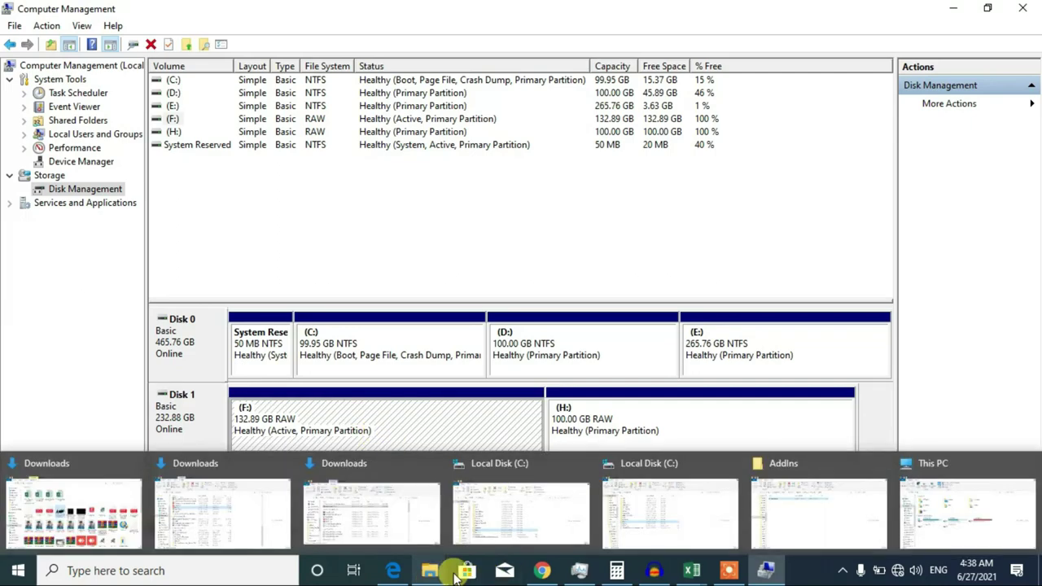
click(954, 518)
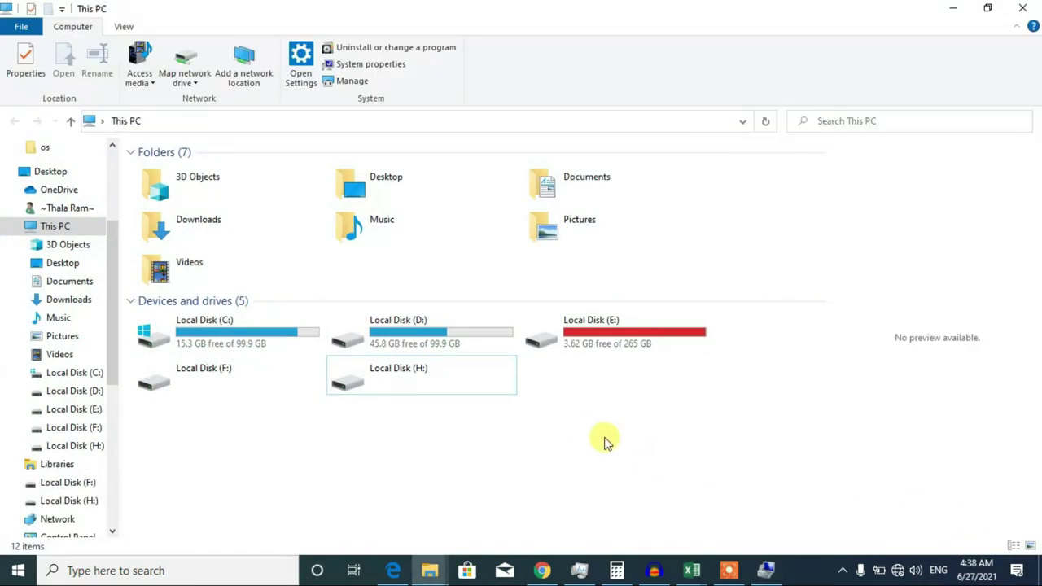
click(473, 384)
double_click(473, 383)
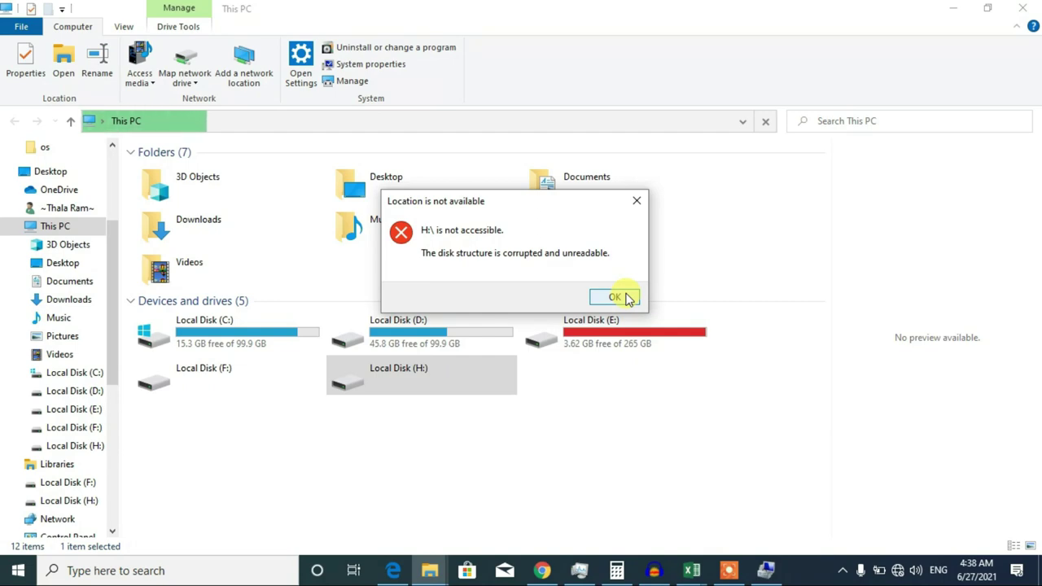
click(615, 297)
click(957, 8)
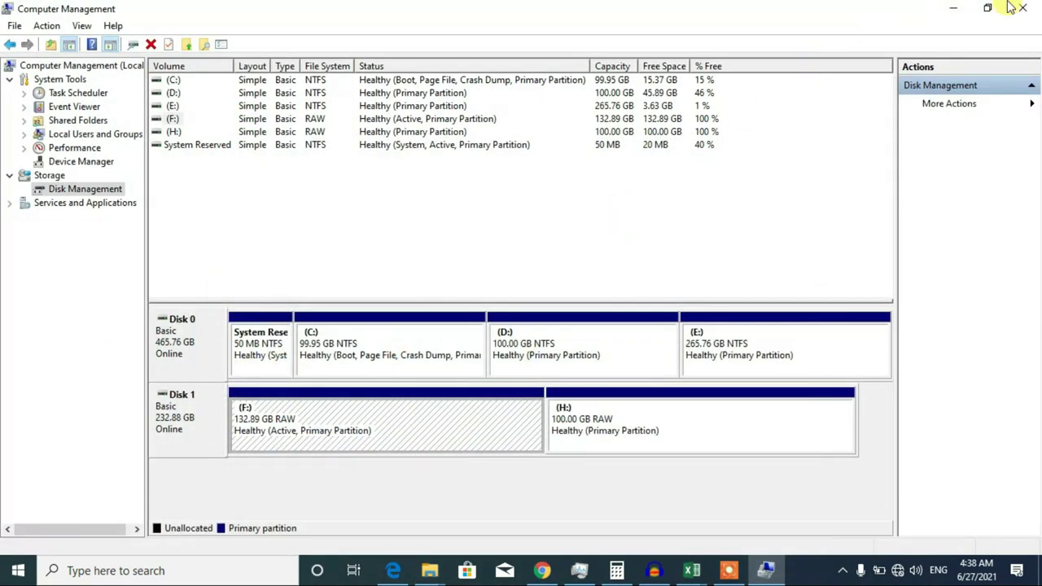
click(956, 8)
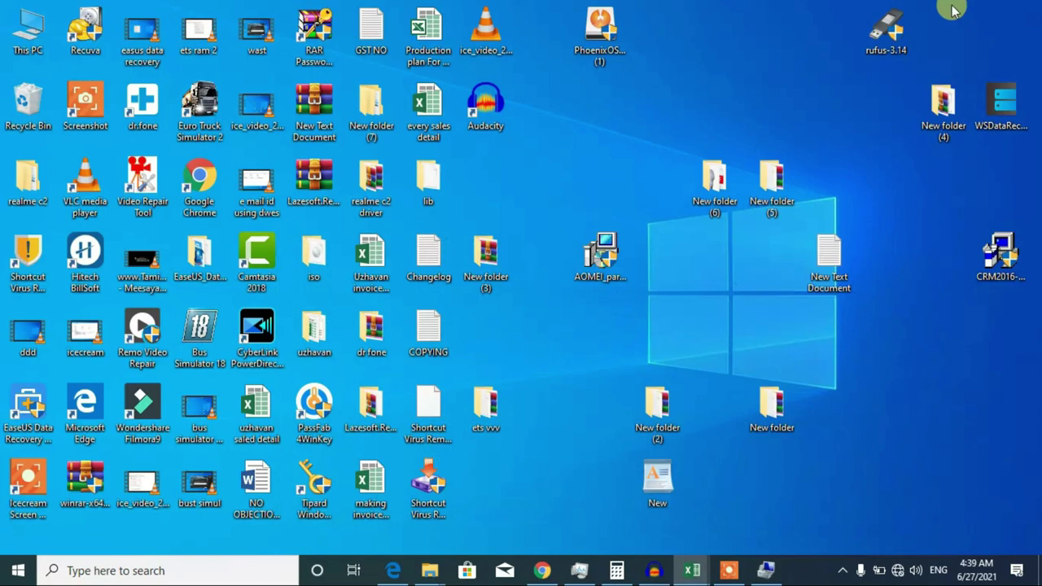
Step: Refresh the desktop, run the AOMEI_partition_assistant installer and choose English as the setup language
right_click(596, 123)
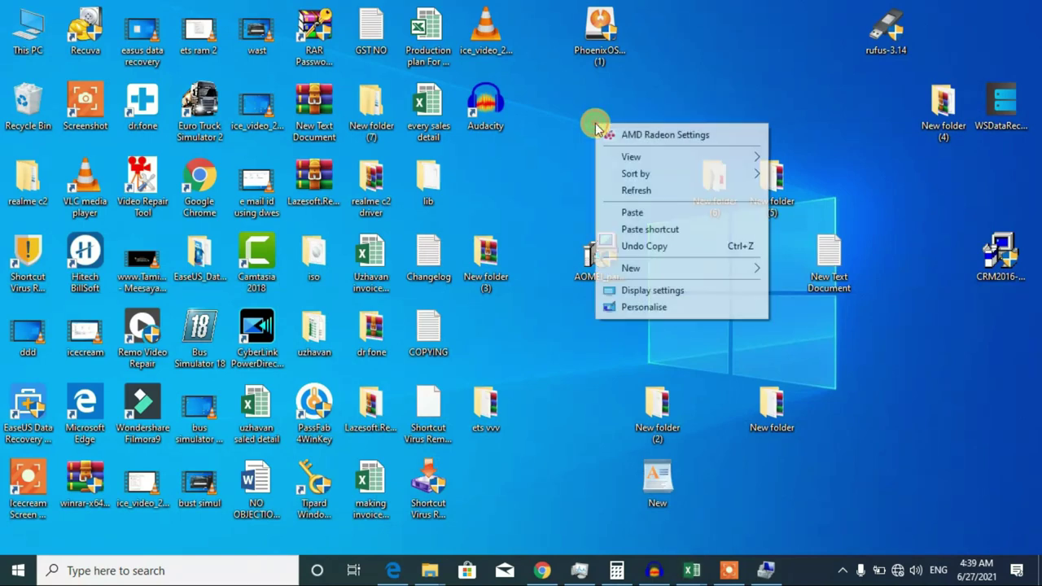
click(633, 196)
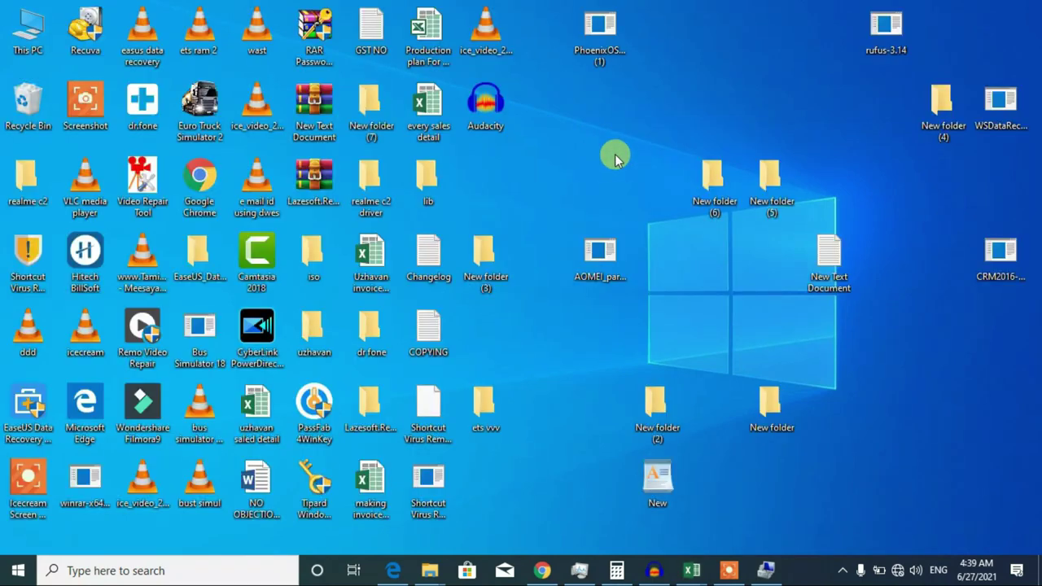
click(604, 258)
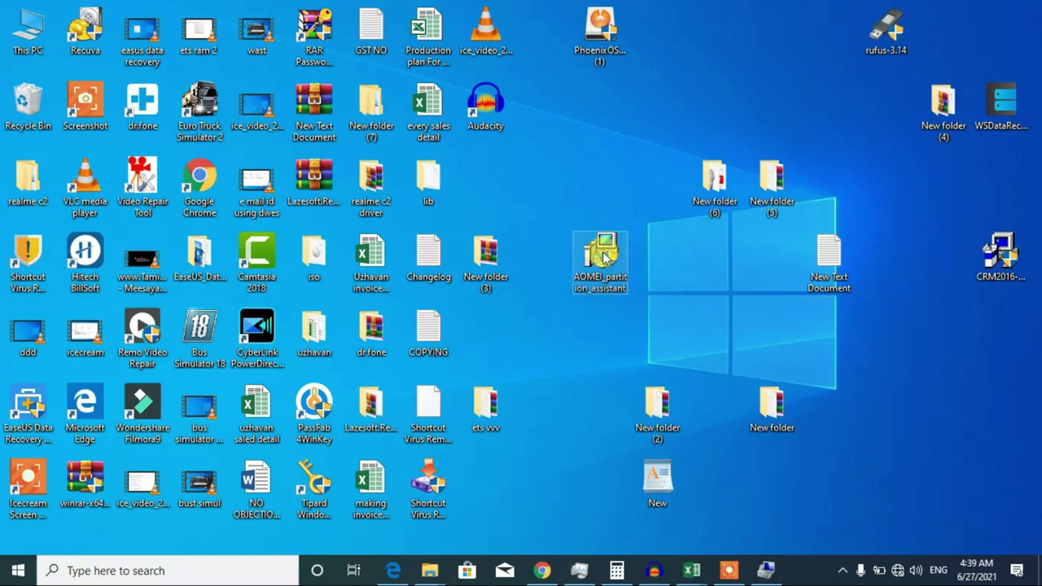
double_click(590, 242)
right_click(604, 248)
click(643, 211)
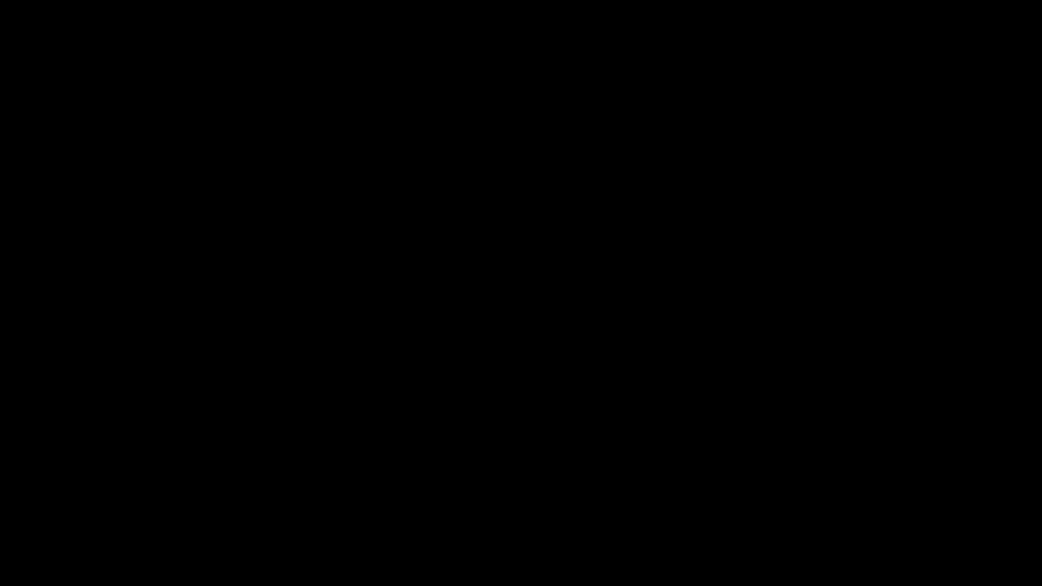
click(413, 397)
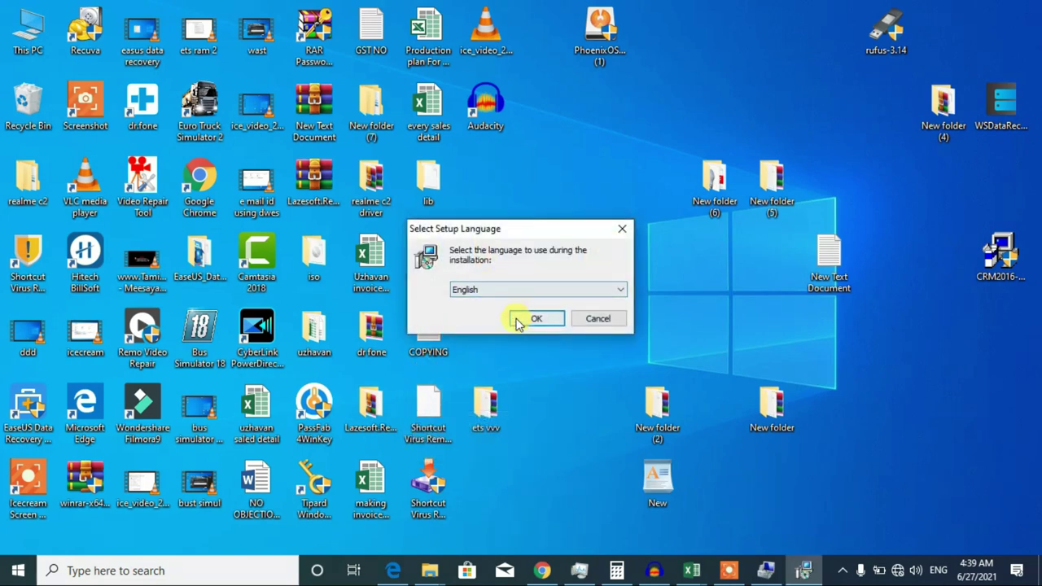
click(516, 319)
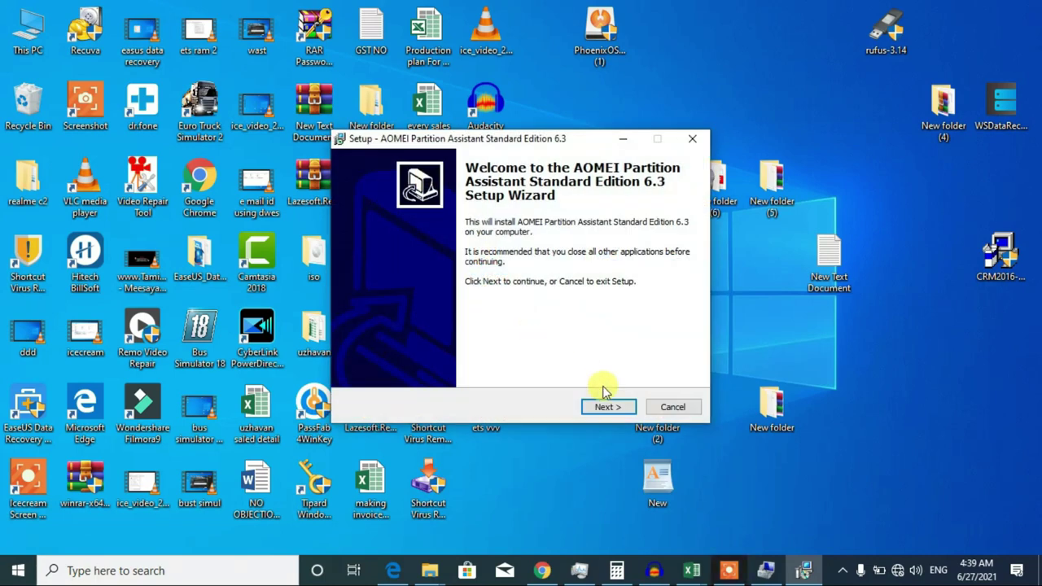
Step: Accept the AOMEI Partition Assistant license agreement and proceed through the setup wizard to the additional tasks
click(609, 407)
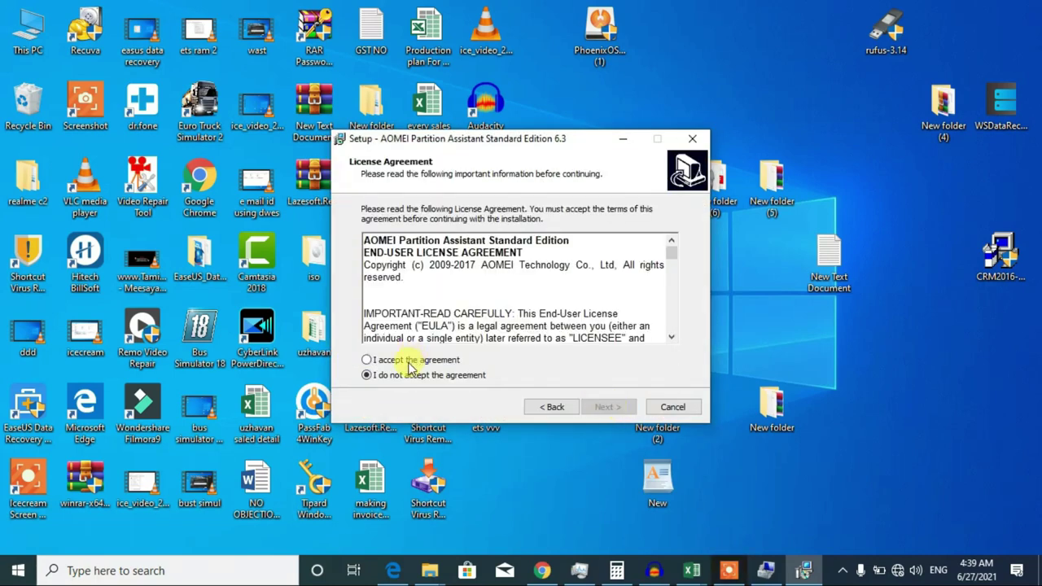
drag(679, 250, 681, 348)
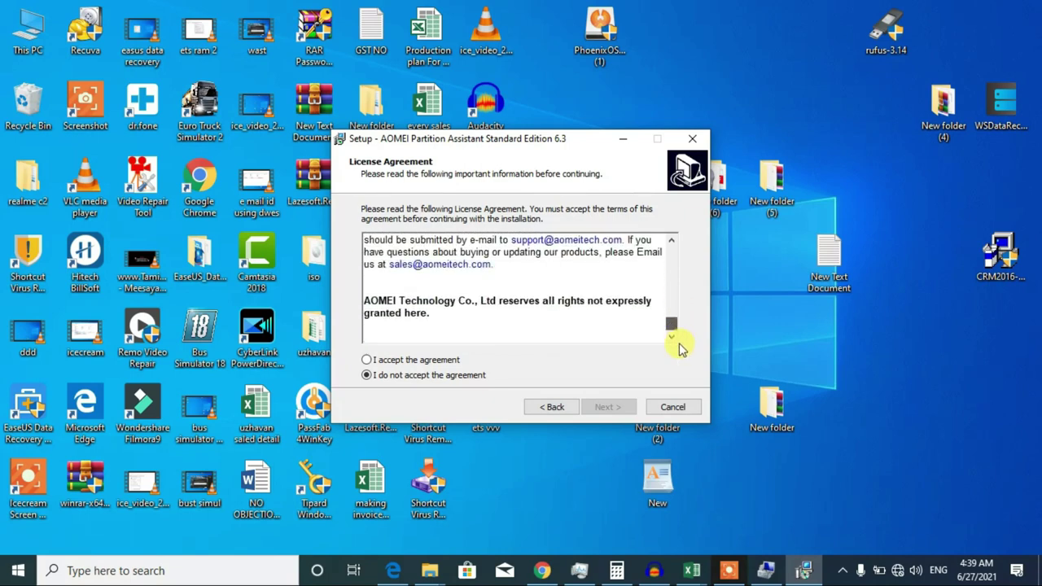
click(458, 360)
click(607, 407)
click(606, 407)
click(606, 407)
click(604, 410)
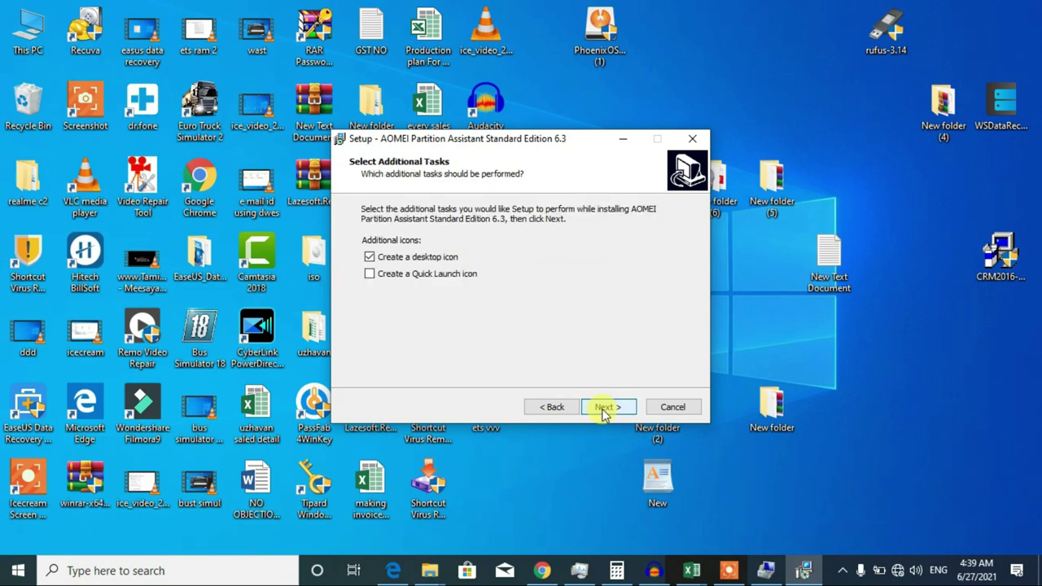
Step: Install AOMEI Partition Assistant Standard Edition 6.3 with a desktop icon, finish the setup and launch the program
click(604, 410)
click(604, 410)
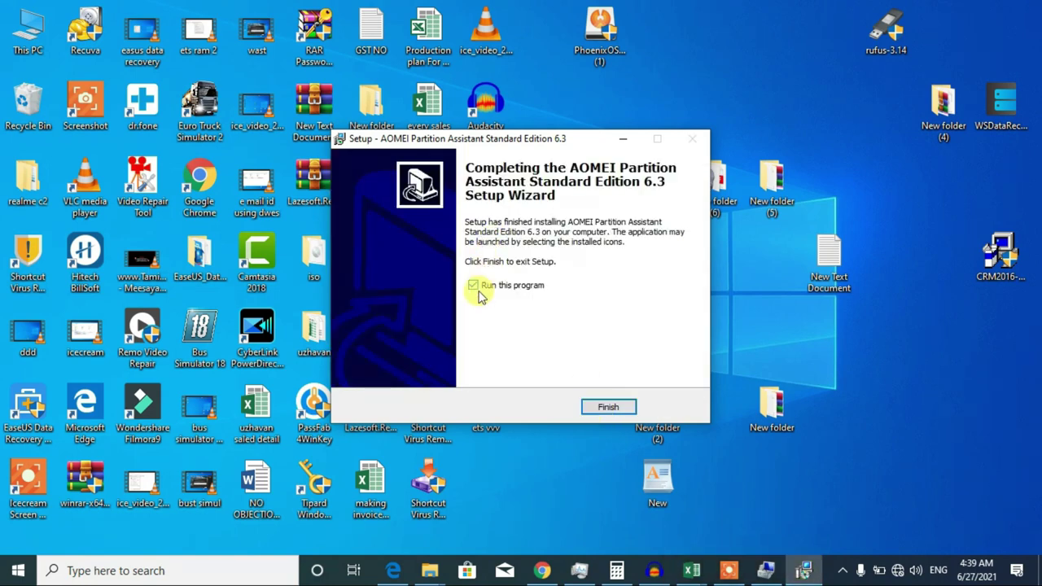
click(603, 409)
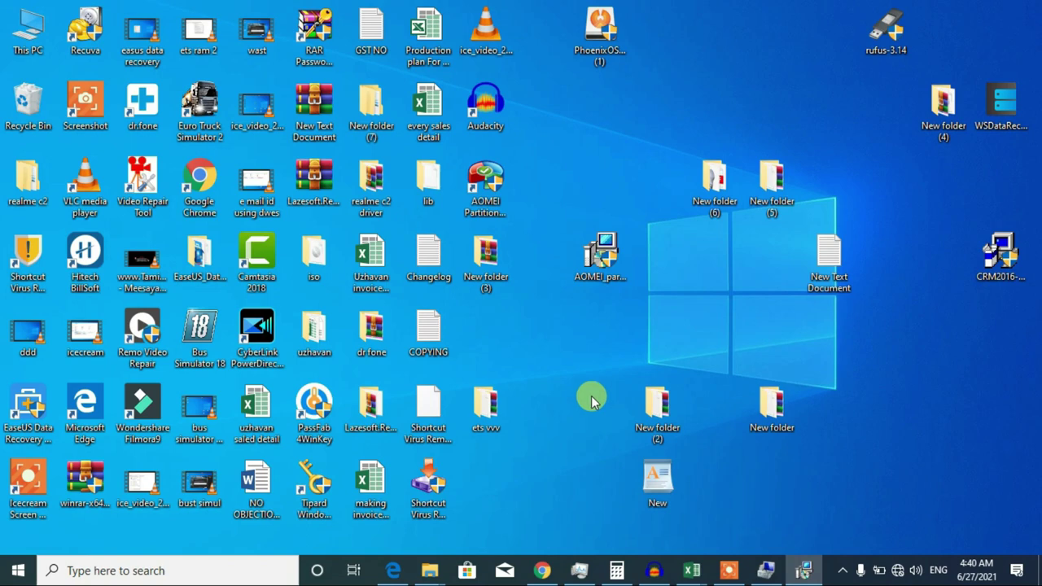
double_click(491, 198)
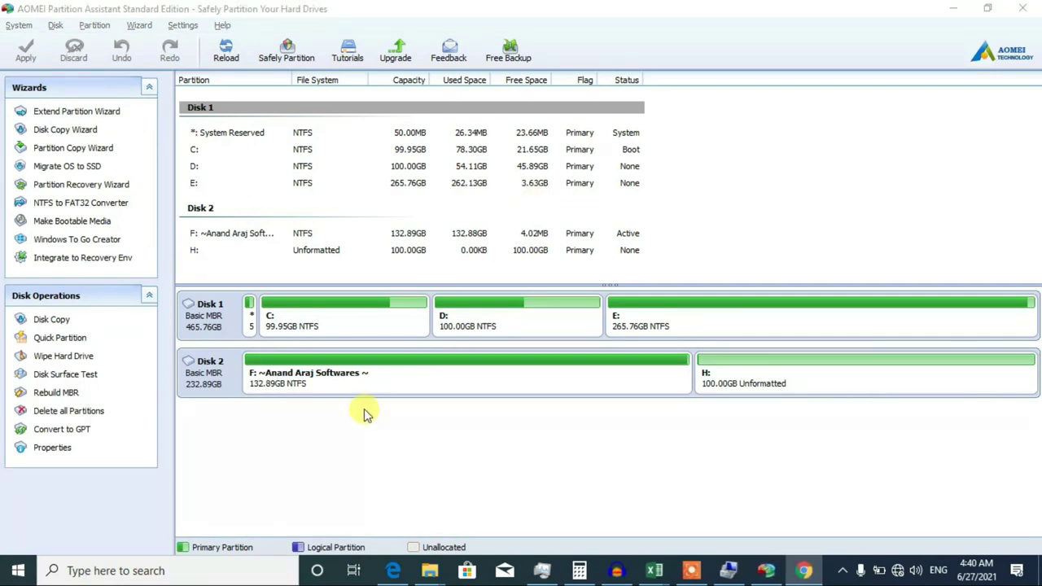
Step: Check the properties of Local Disk (H:) in File Explorer, close them and return to AOMEI Partition Assistant
mouse_move(423, 577)
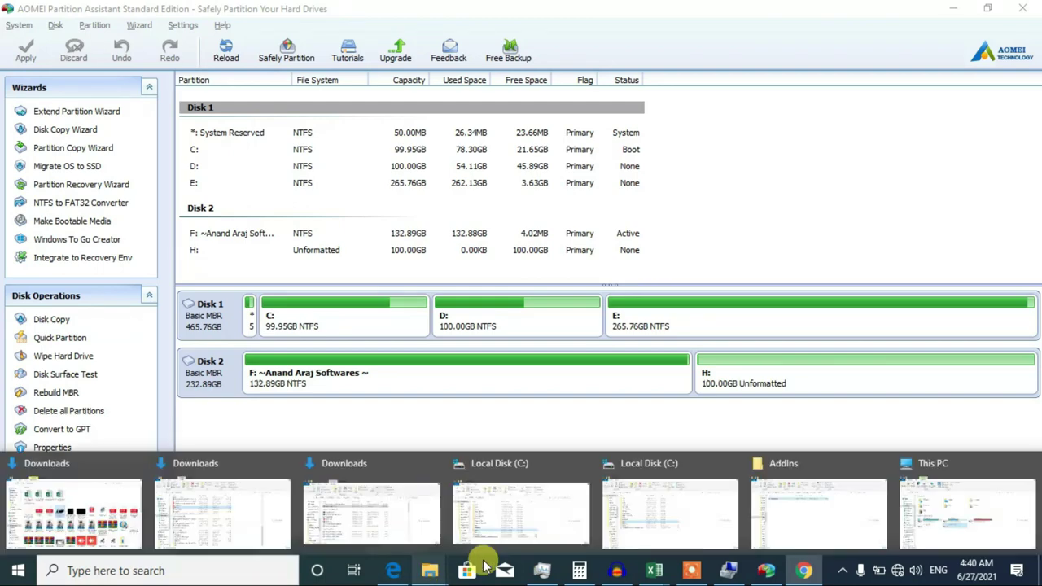
click(929, 503)
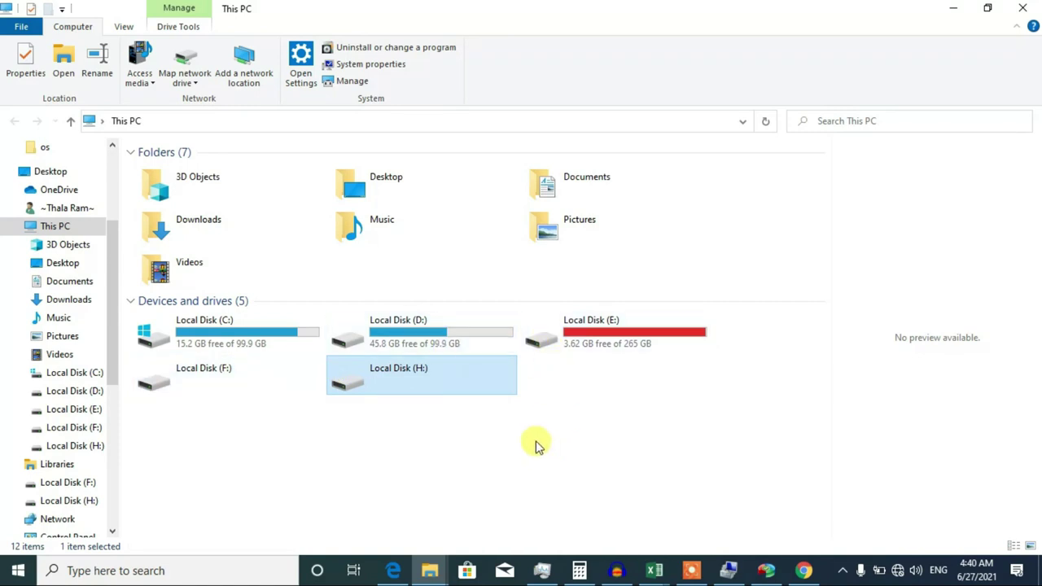
right_click(429, 392)
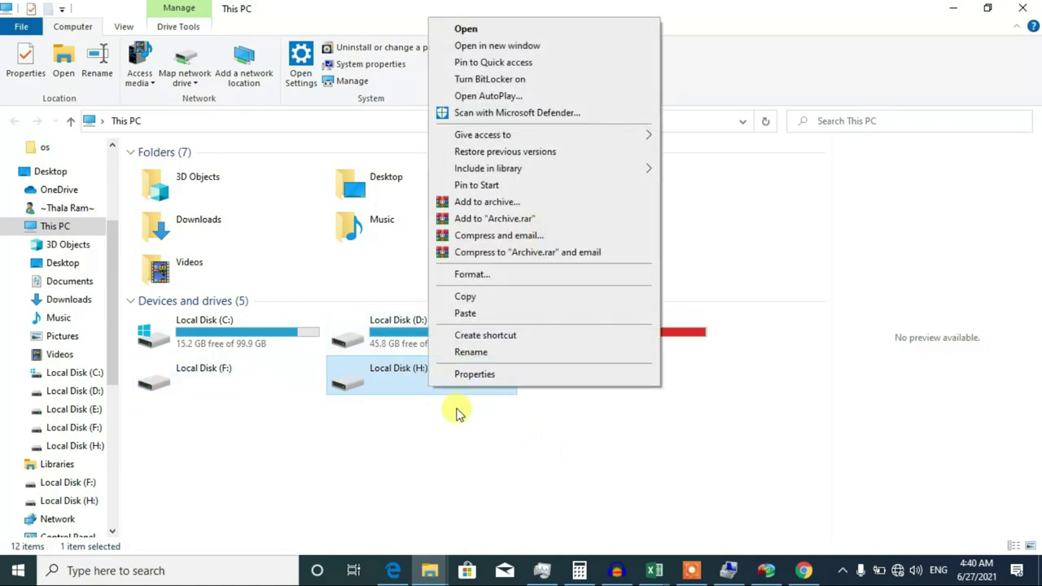
click(497, 374)
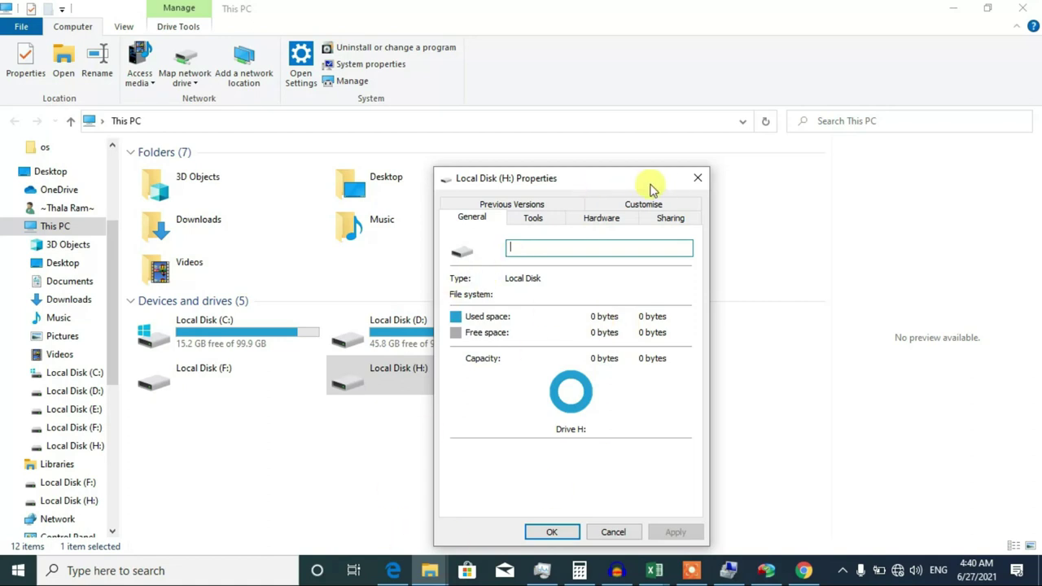
click(698, 179)
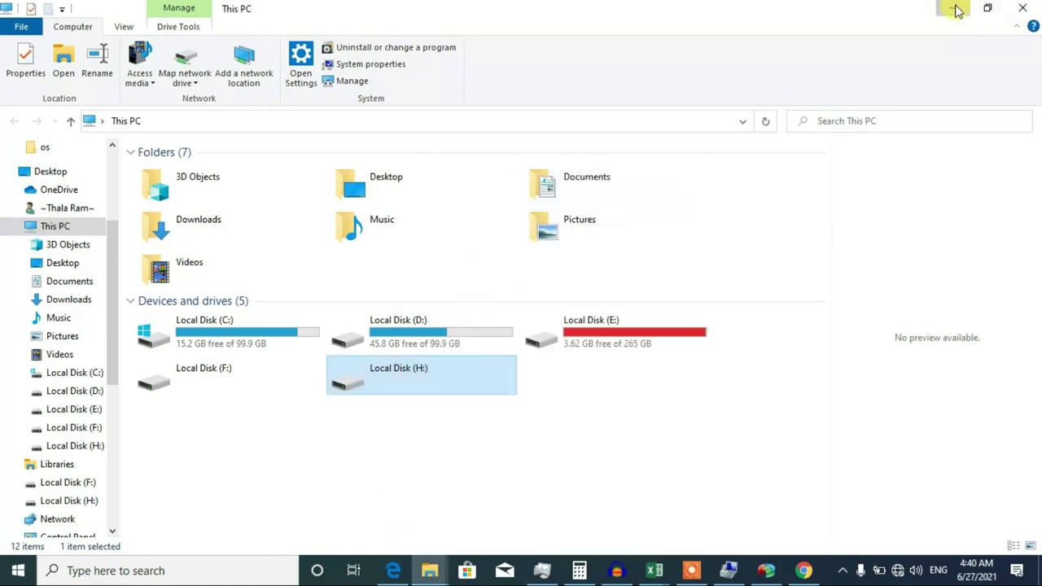
click(954, 9)
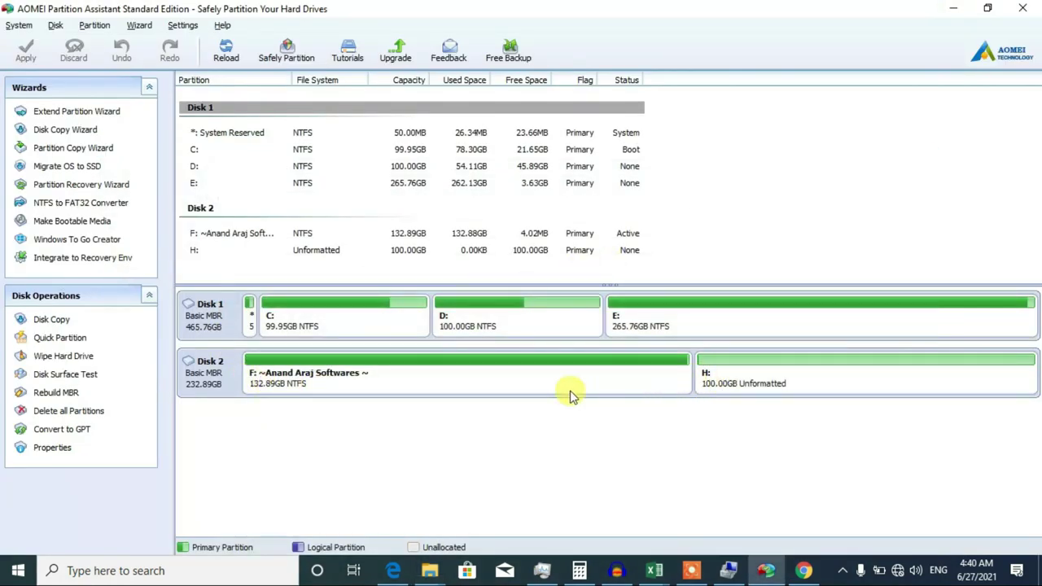
Step: Run Check Partition on the F: partition of Disk 2 with the option to check and fix errors using chkdsk.exe, and close the report
click(532, 372)
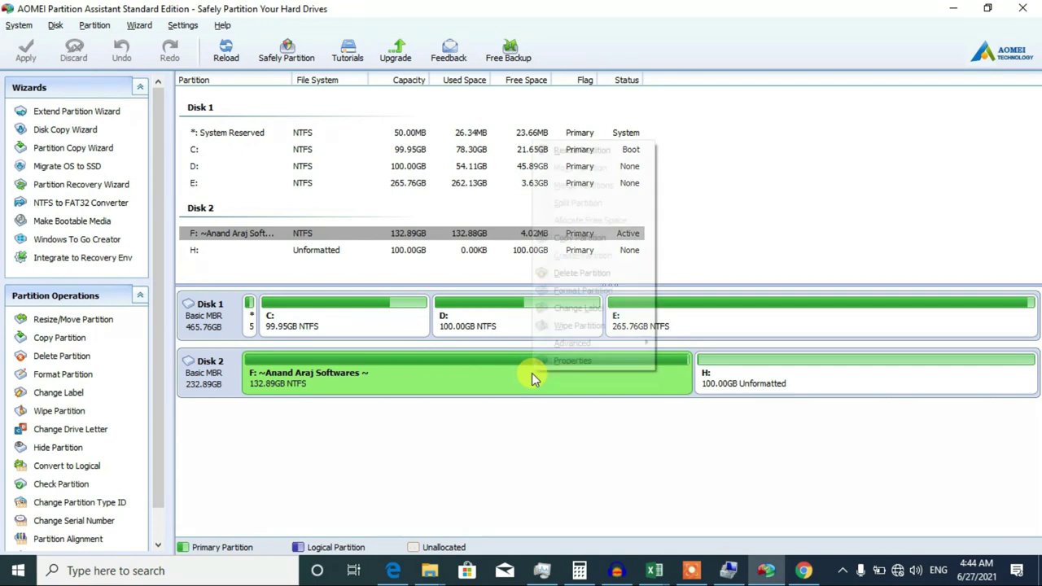
right_click(532, 372)
mouse_move(569, 344)
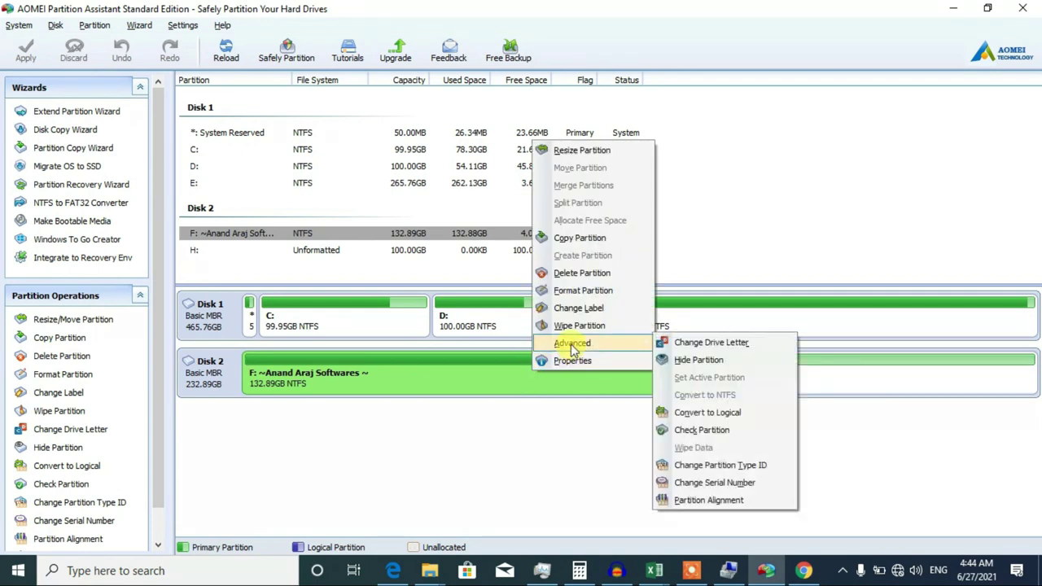
click(690, 431)
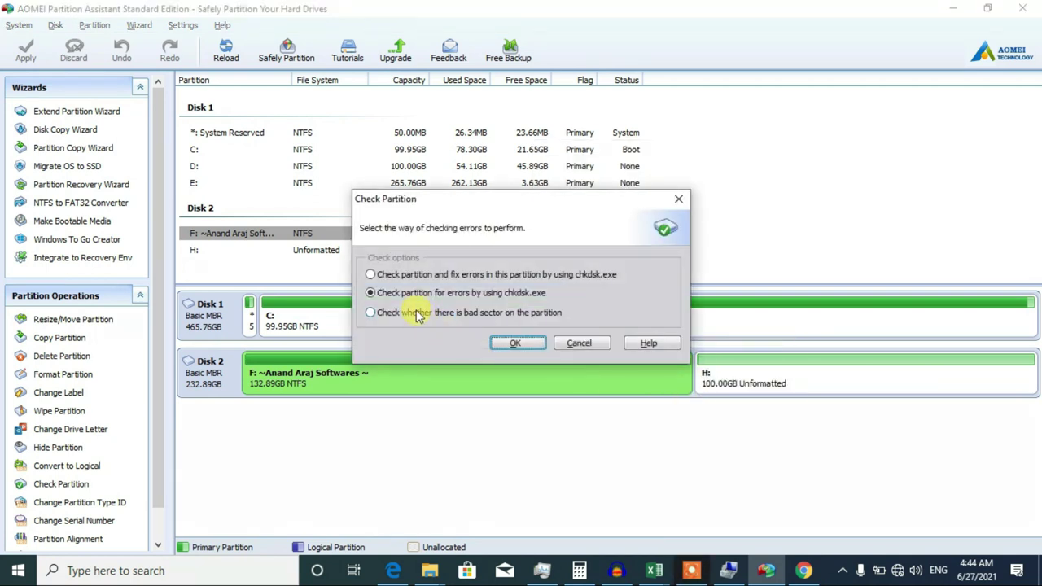
click(379, 279)
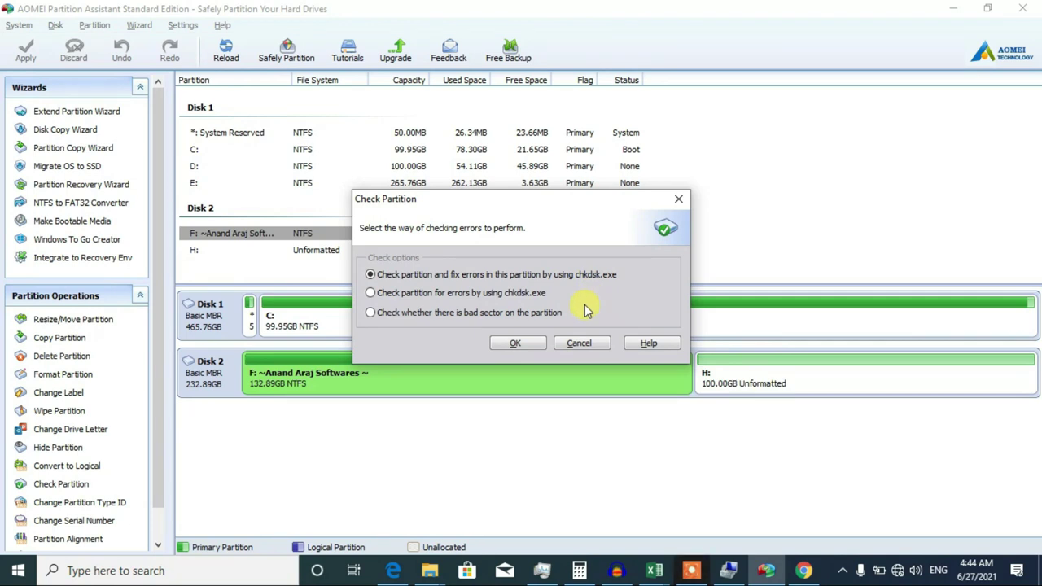
click(517, 344)
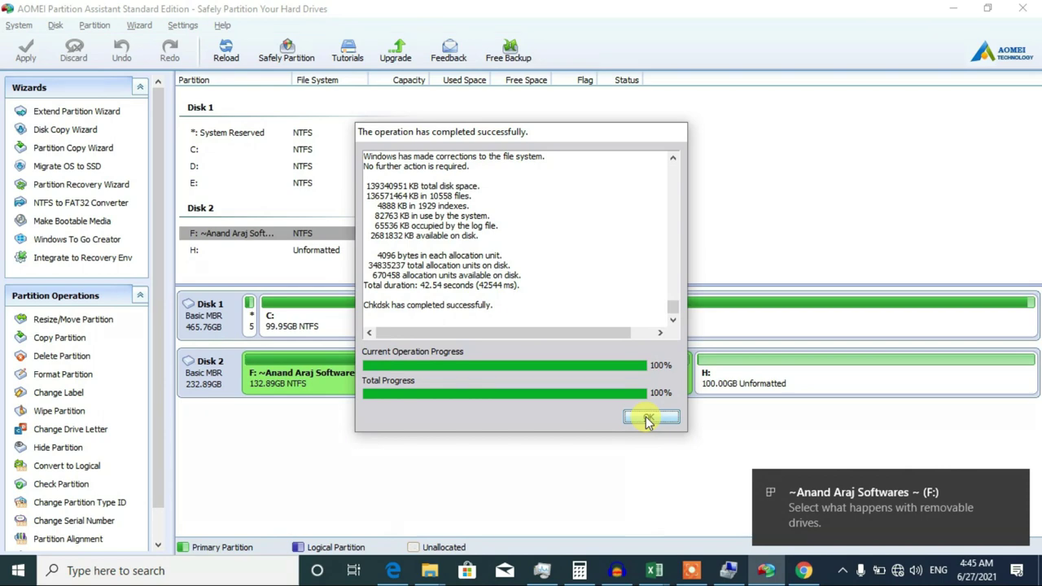
click(650, 419)
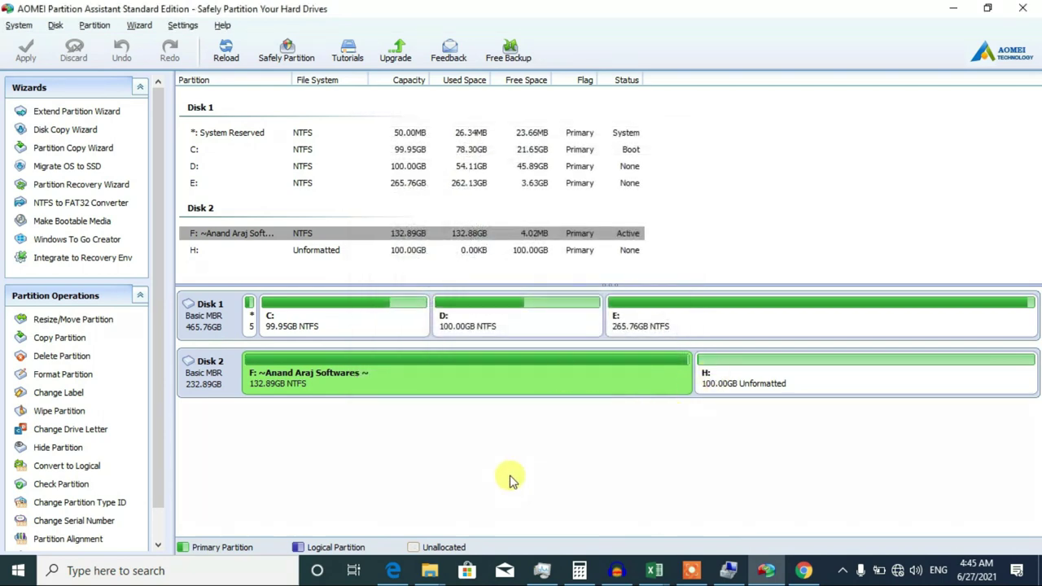
Step: Switch to the This PC window in File Explorer and refresh the list of drives
mouse_move(430, 570)
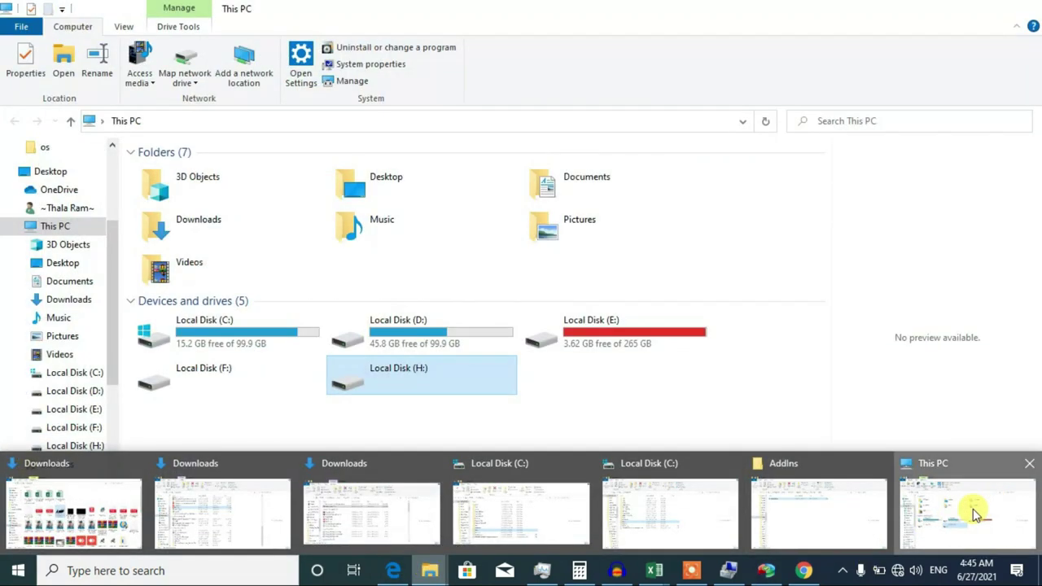
click(973, 510)
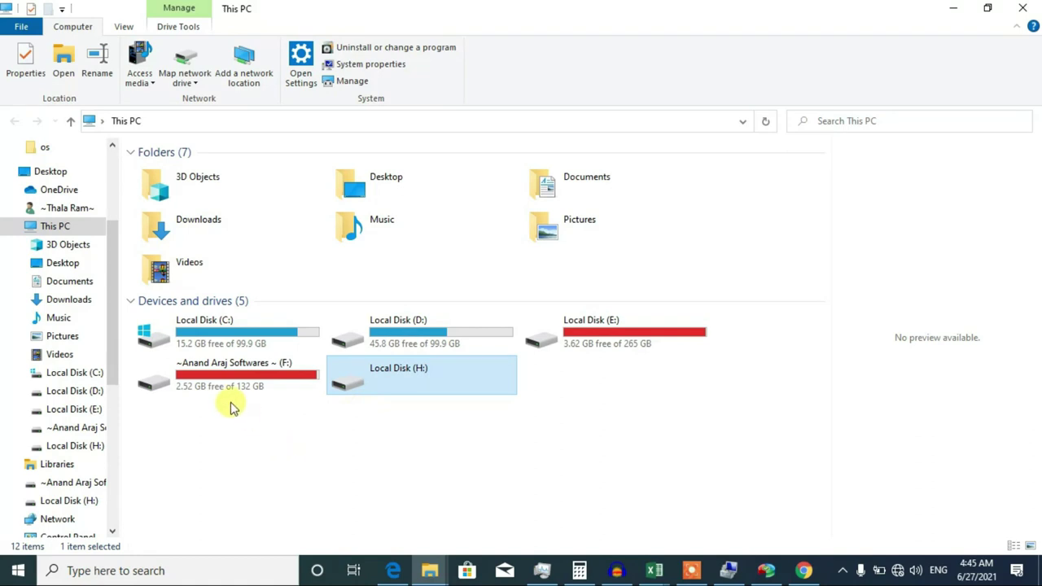
right_click(291, 440)
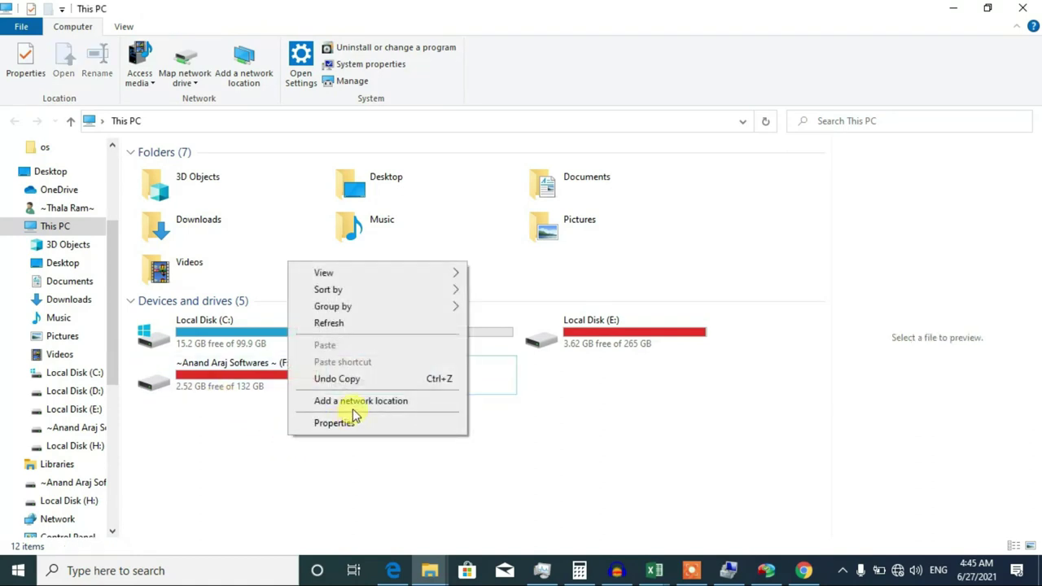
click(330, 326)
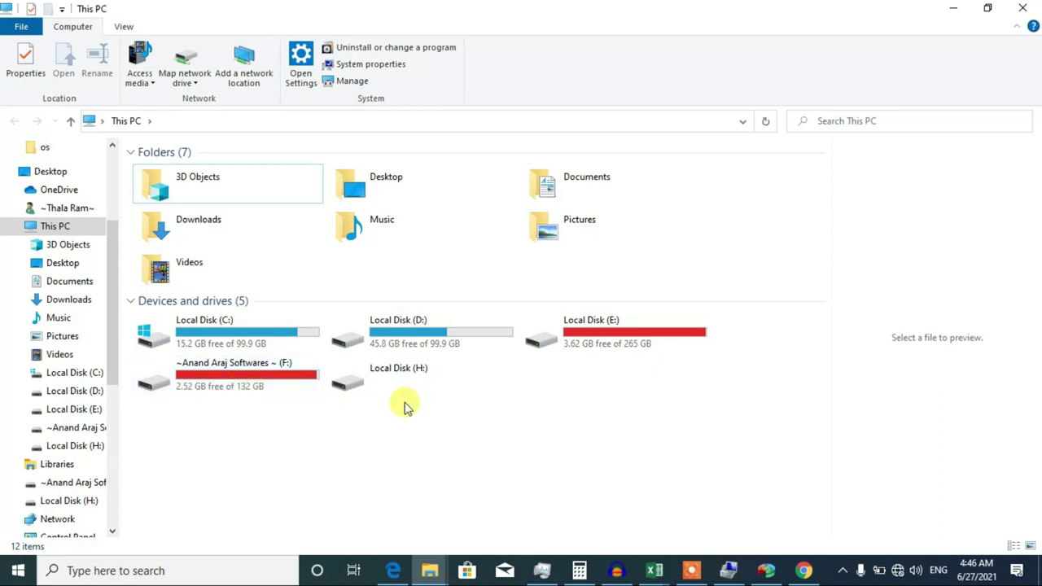
Step: Open the F: drive, look through its folders and return to This PC
click(241, 387)
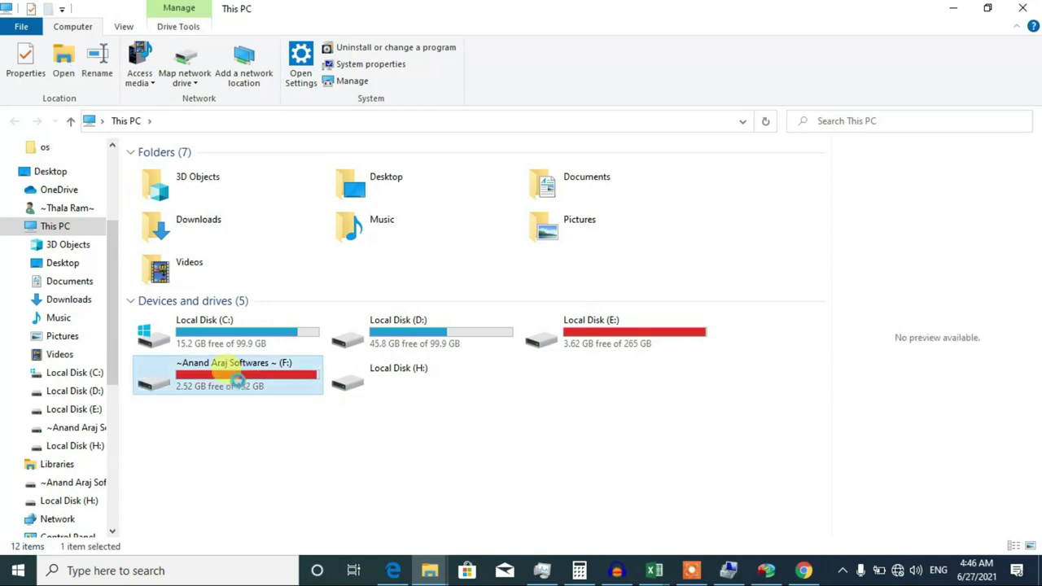
double_click(236, 379)
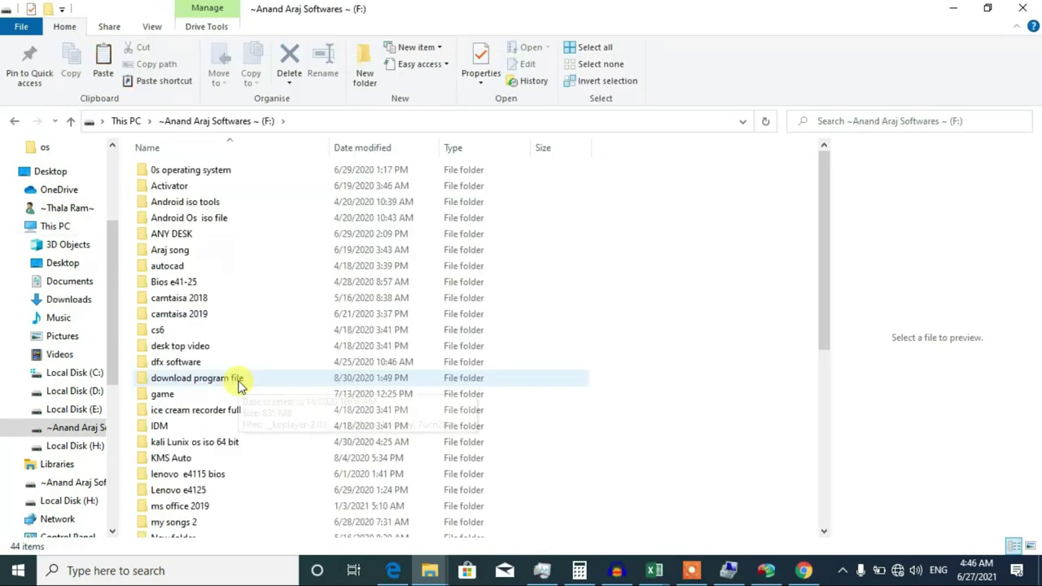
drag(825, 196, 367, 123)
click(19, 122)
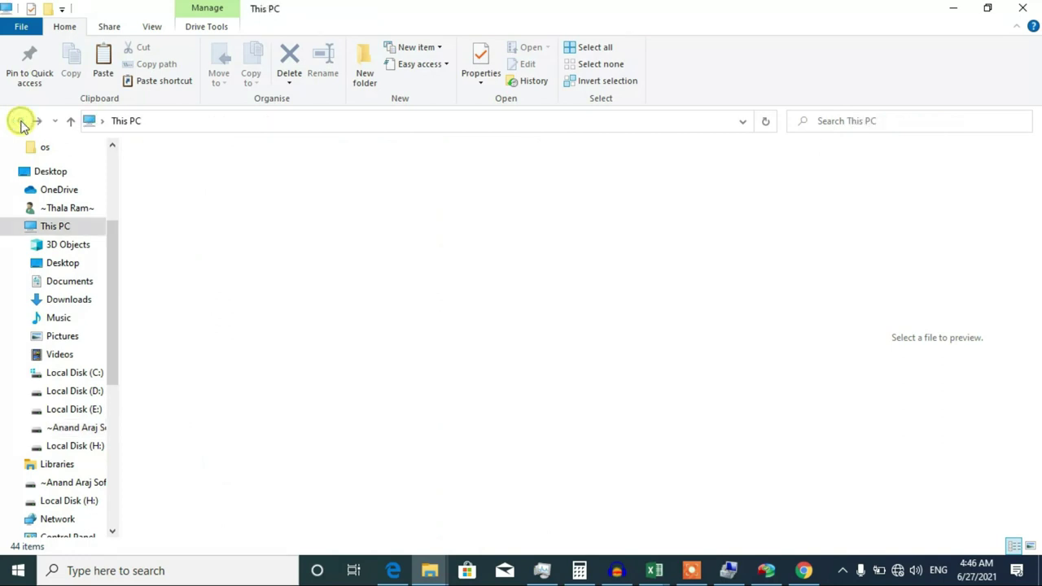